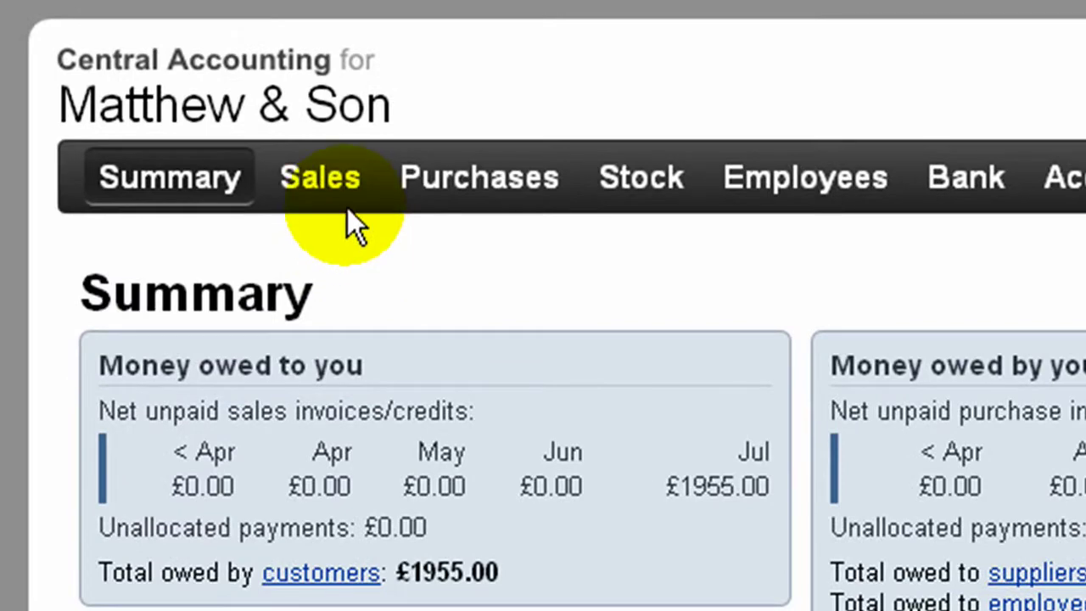
Go to Sales Quotes and start a new quote, reference QU-00002.
{"action": "left_click", "coordinate": [346, 204]}
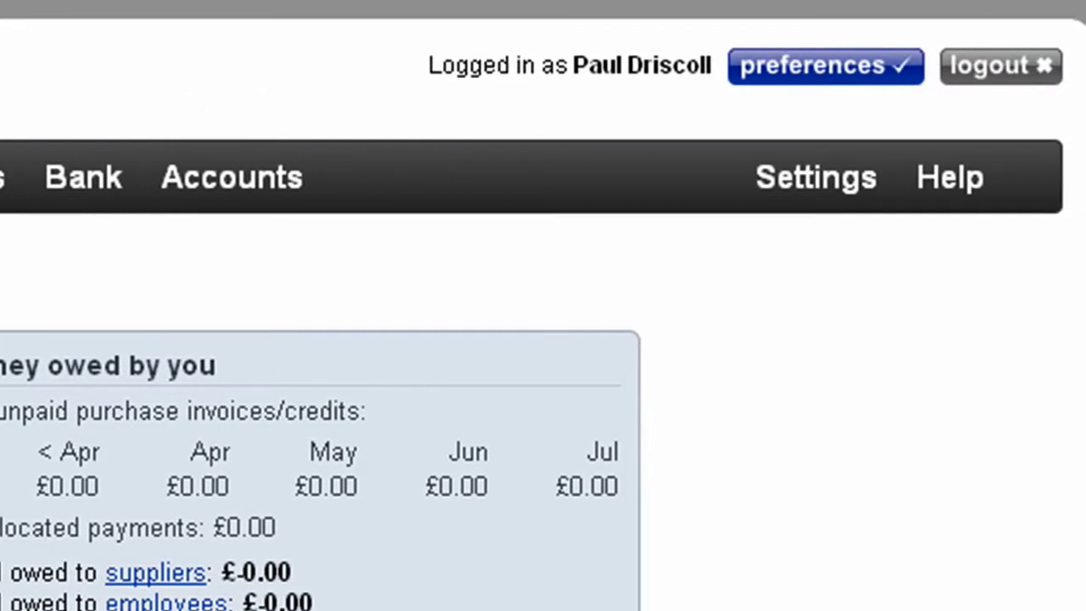
{"action": "left_click", "coordinate": [757, 379]}
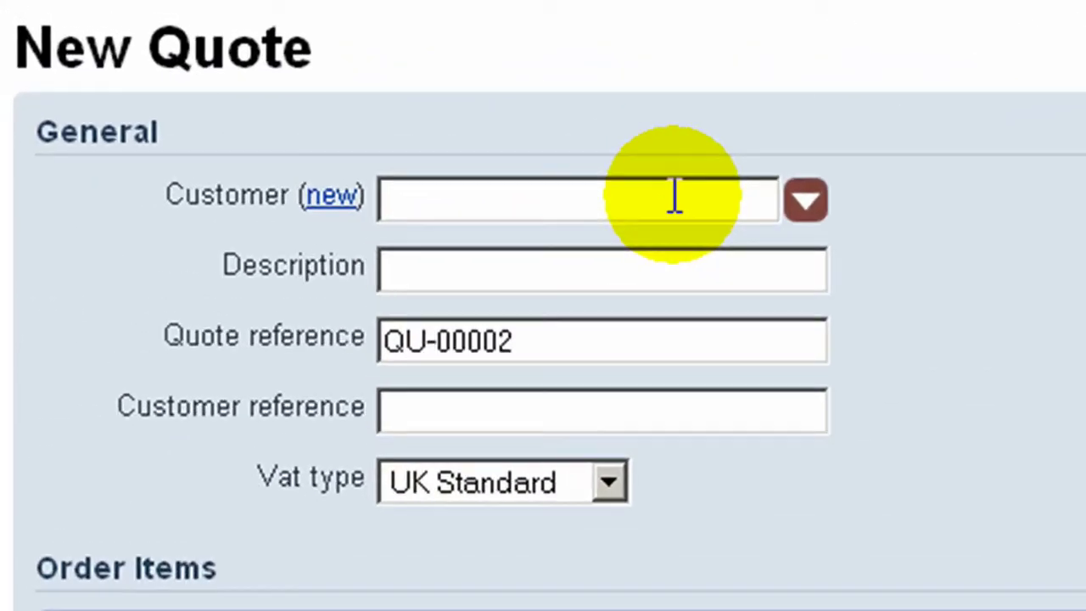
Set the customer to Best Catering, enter their reference, and fill in their saved delivery address.
{"action": "left_click", "coordinate": [339, 101]}
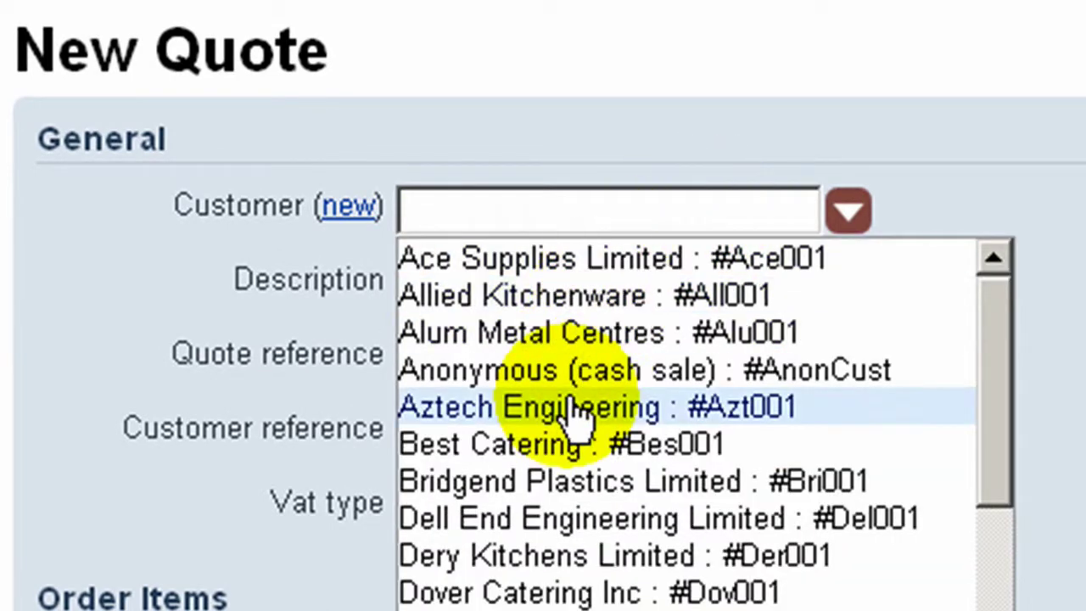
{"action": "left_click", "coordinate": [572, 450]}
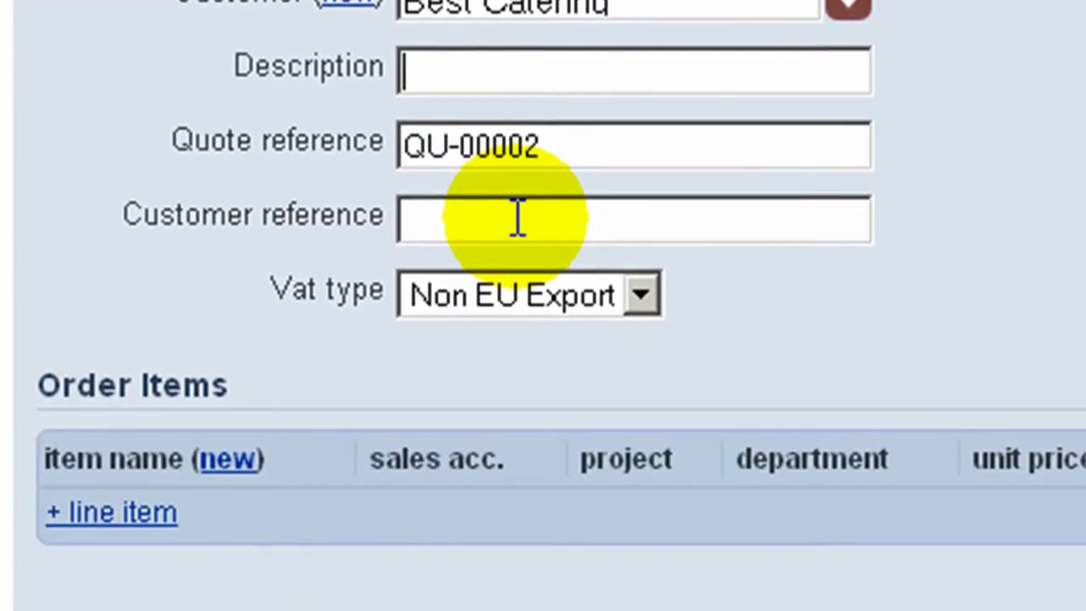
{"action": "left_click", "coordinate": [518, 430]}
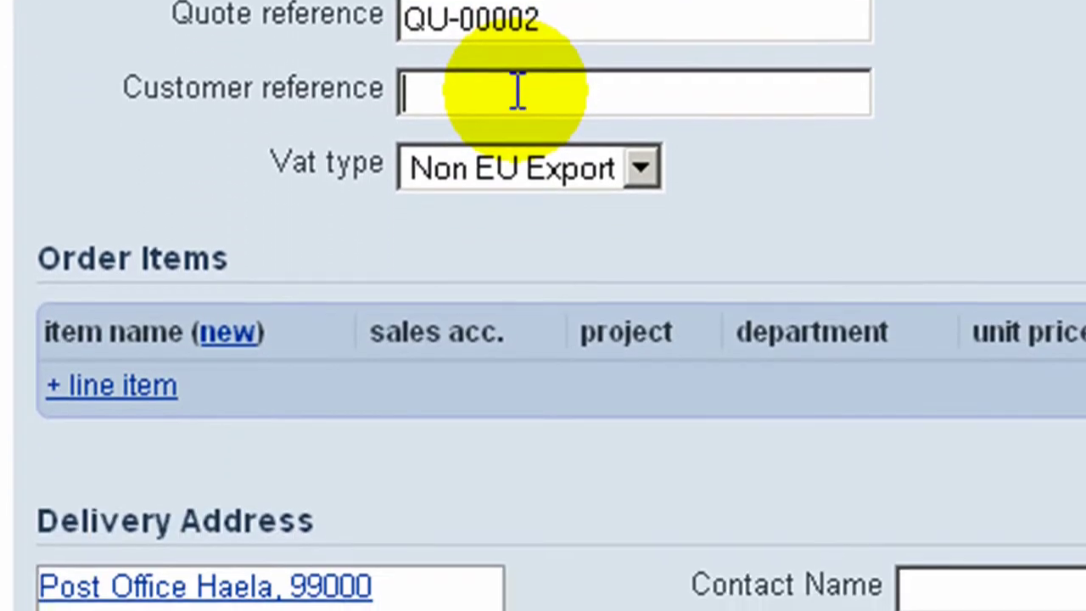
{"action": "type", "text": "POE09-76"}
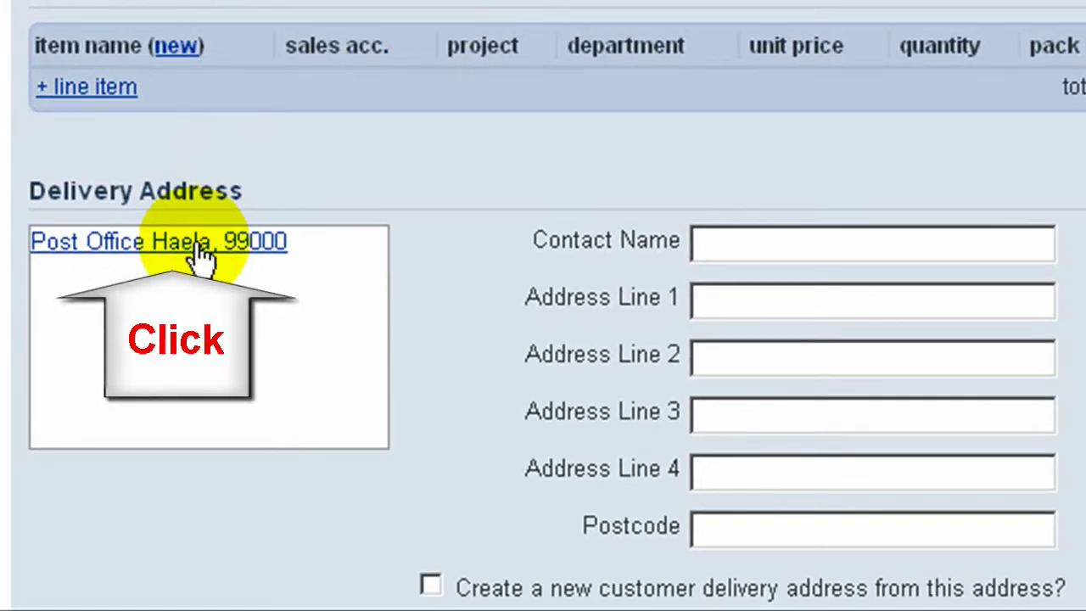
{"action": "left_click", "coordinate": [196, 245]}
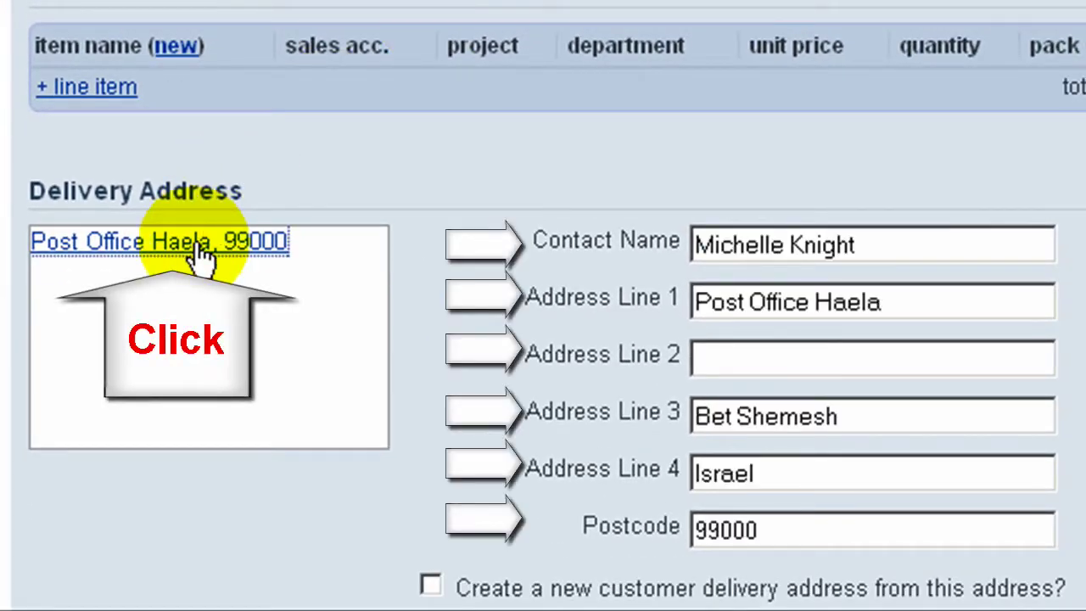
Add a line for 500 Frying Pan 12 inch Stainless at 7.35 each.
{"action": "left_click", "coordinate": [117, 94]}
{"action": "left_click", "coordinate": [114, 88]}
{"action": "type", "text": "12ins"}
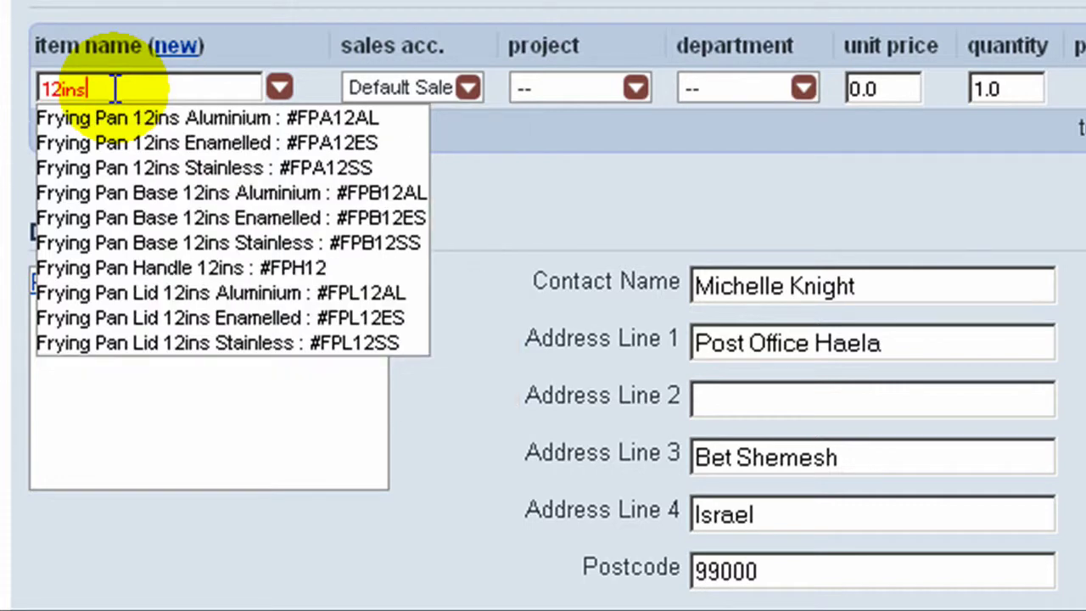
{"action": "key", "text": "Return"}
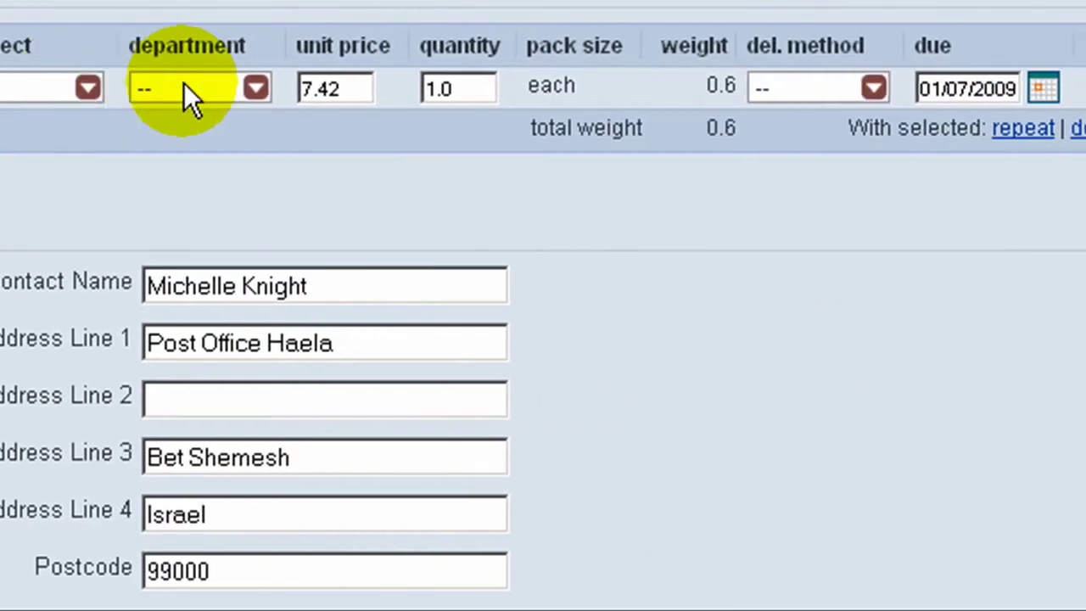
{"action": "double_click", "coordinate": [361, 91]}
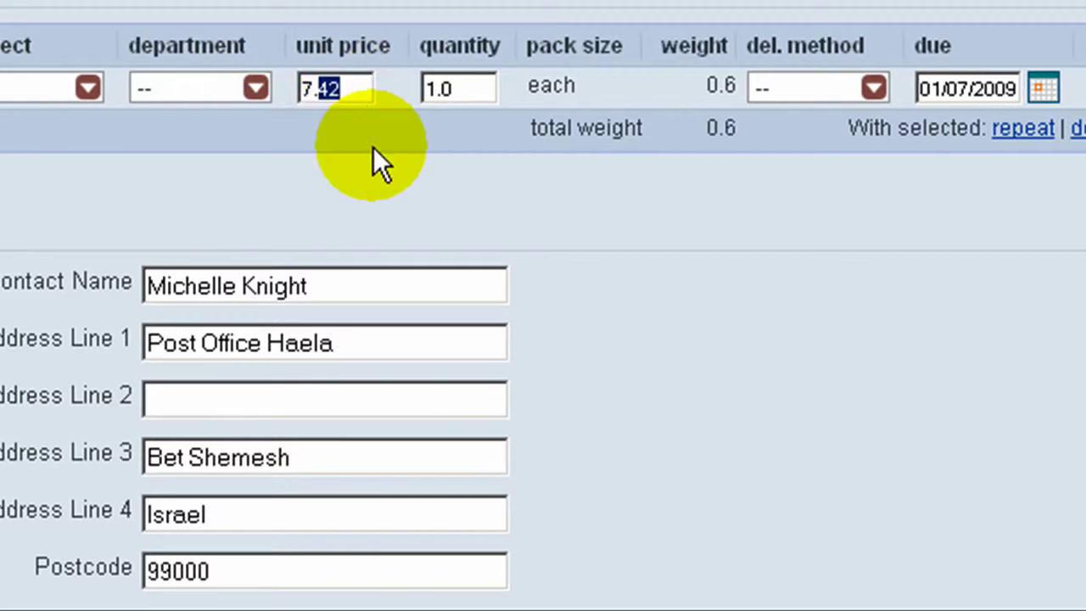
{"action": "type", "text": "35"}
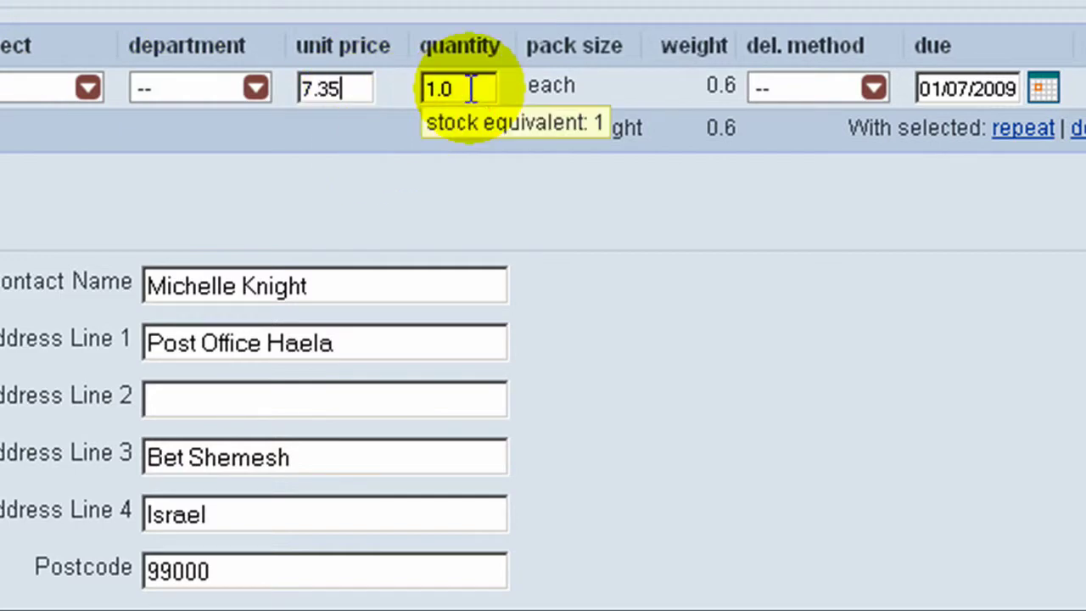
{"action": "left_click_drag", "start_coordinate": [471, 89], "coordinate": [376, 92]}
{"action": "type", "text": "500"}
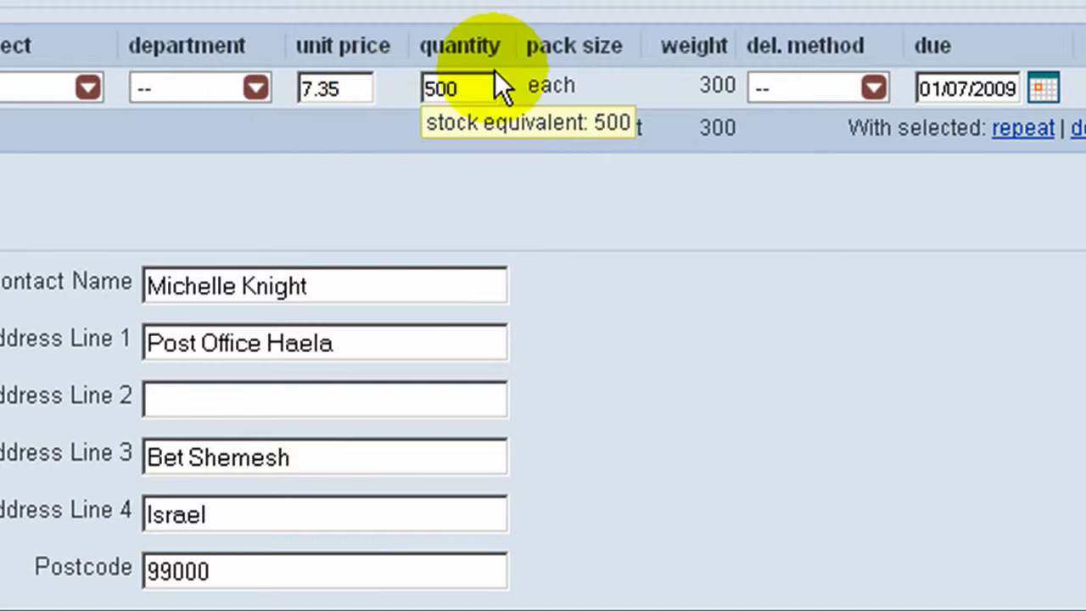
Set that line's delivery method to Consignment and its due date to 22/07/2009.
{"action": "left_click", "coordinate": [812, 86]}
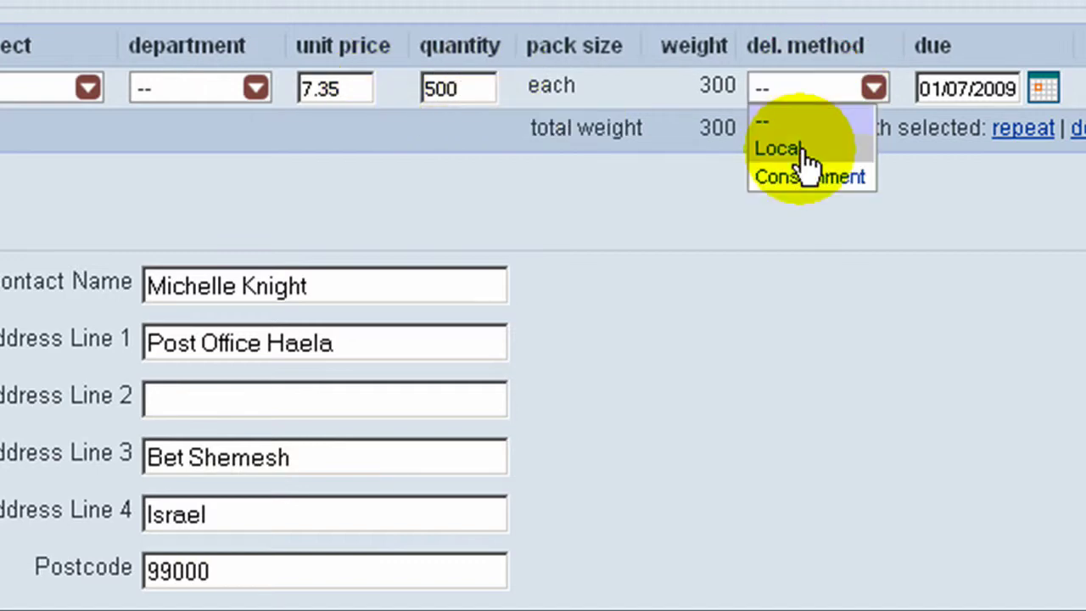
{"action": "left_click", "coordinate": [806, 177]}
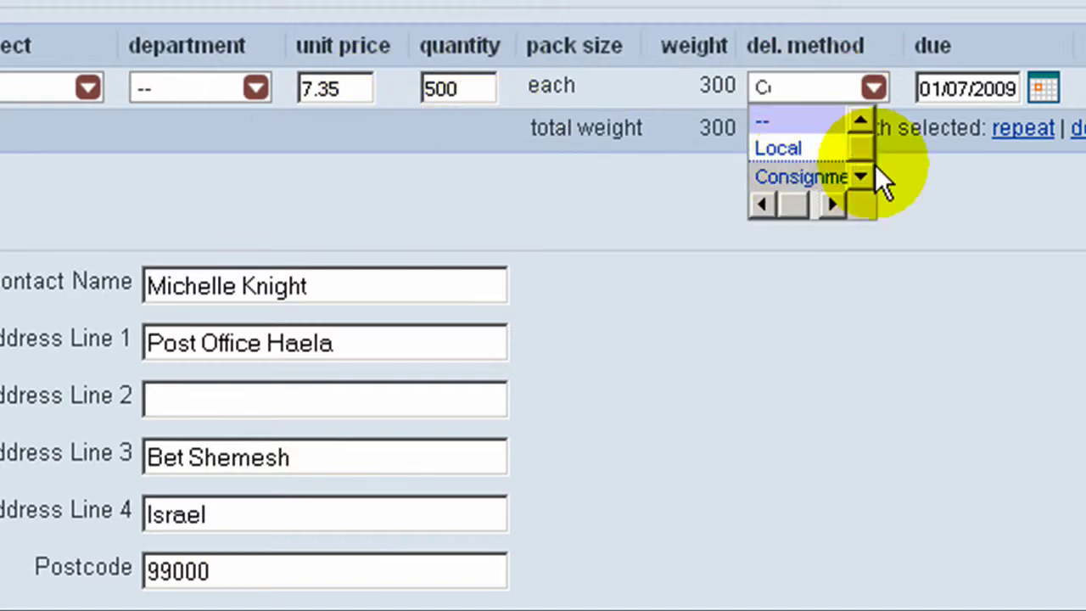
{"action": "left_click", "coordinate": [1046, 92]}
{"action": "left_click", "coordinate": [930, 322]}
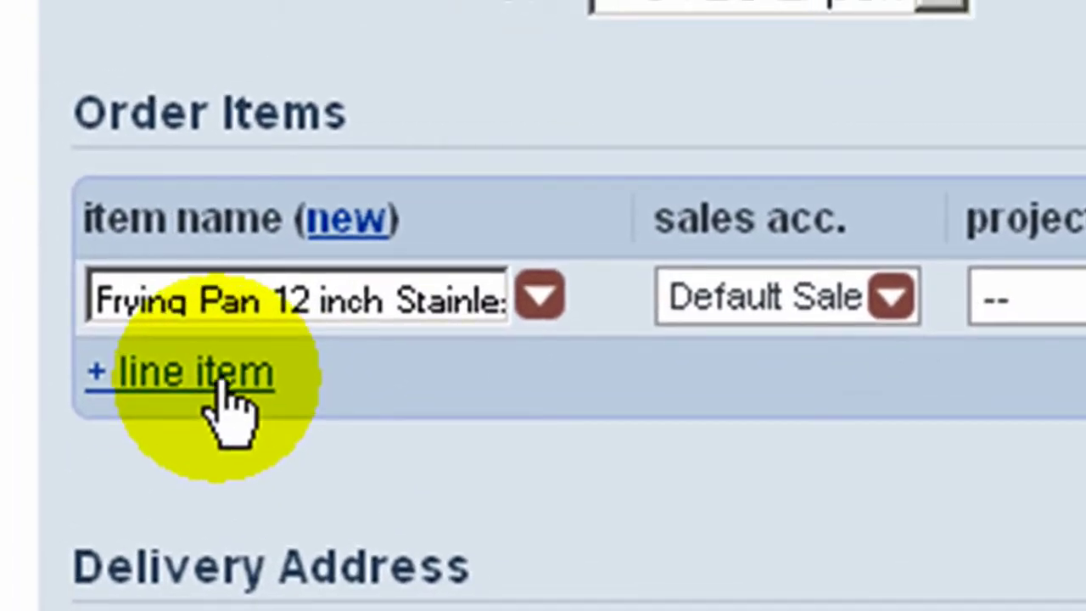
Add a second quote line and begin a new Stock Item type item, FPG8SS, for it.
{"action": "left_click", "coordinate": [222, 387]}
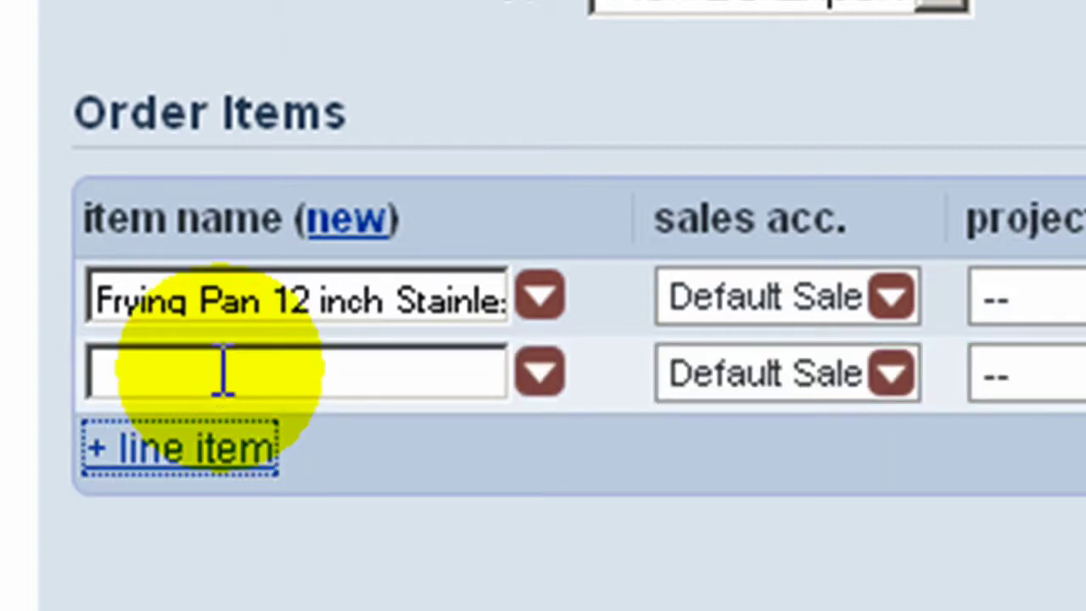
{"action": "left_click", "coordinate": [348, 242]}
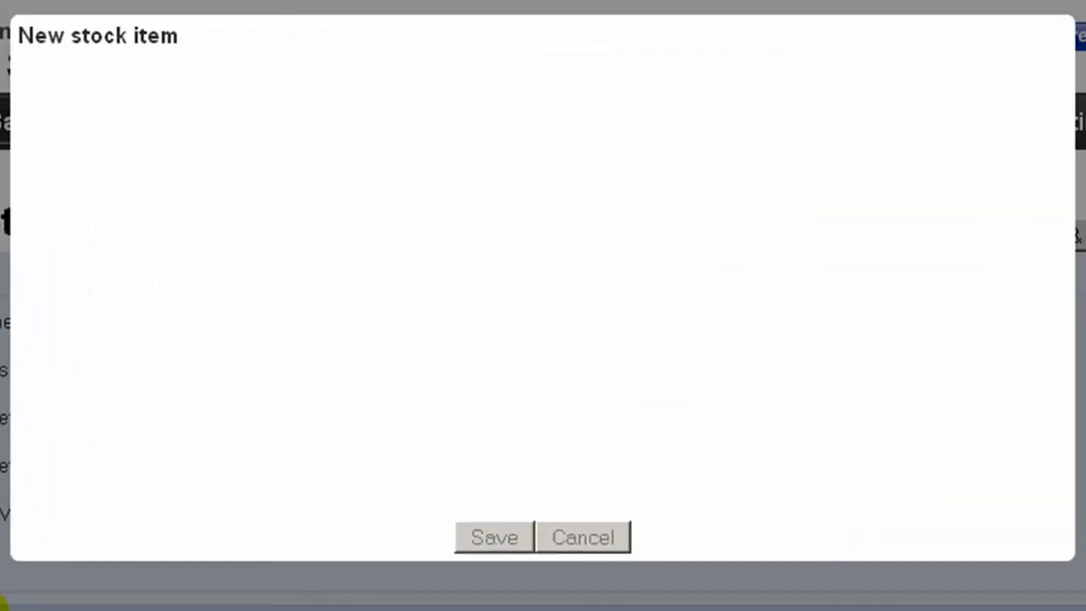
{"action": "left_click", "coordinate": [447, 90]}
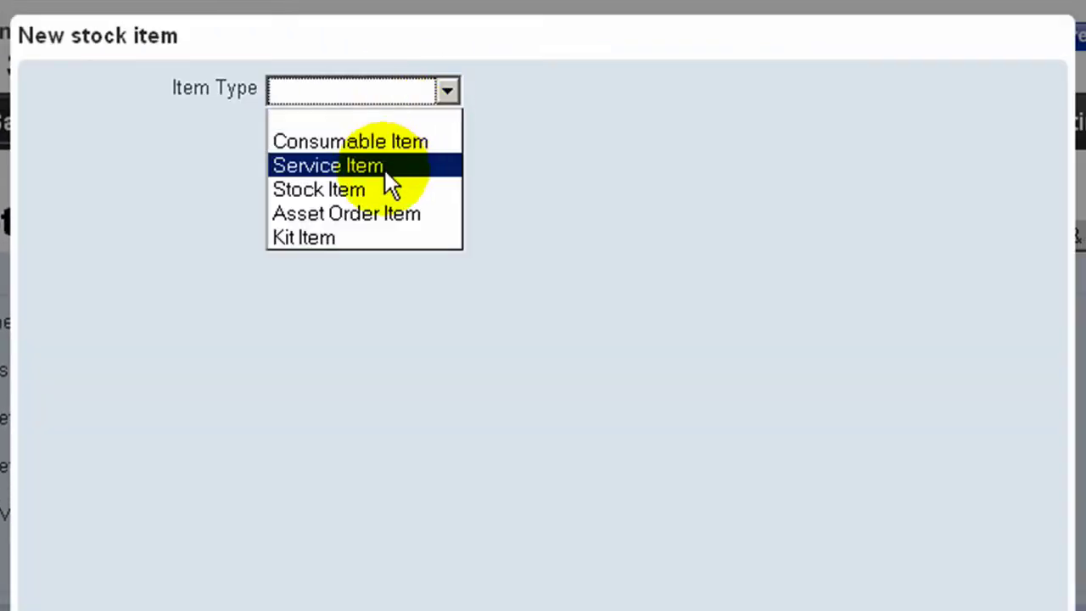
{"action": "left_click", "coordinate": [368, 188]}
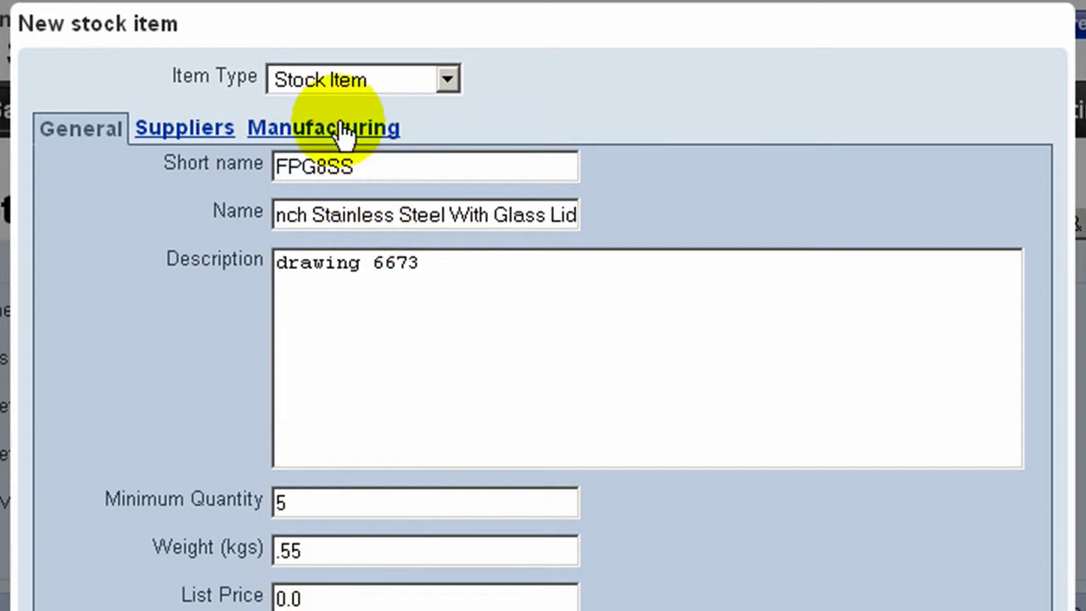
Give the new item glass lid and pan base components in its manufacturing details.
{"action": "left_click", "coordinate": [344, 134]}
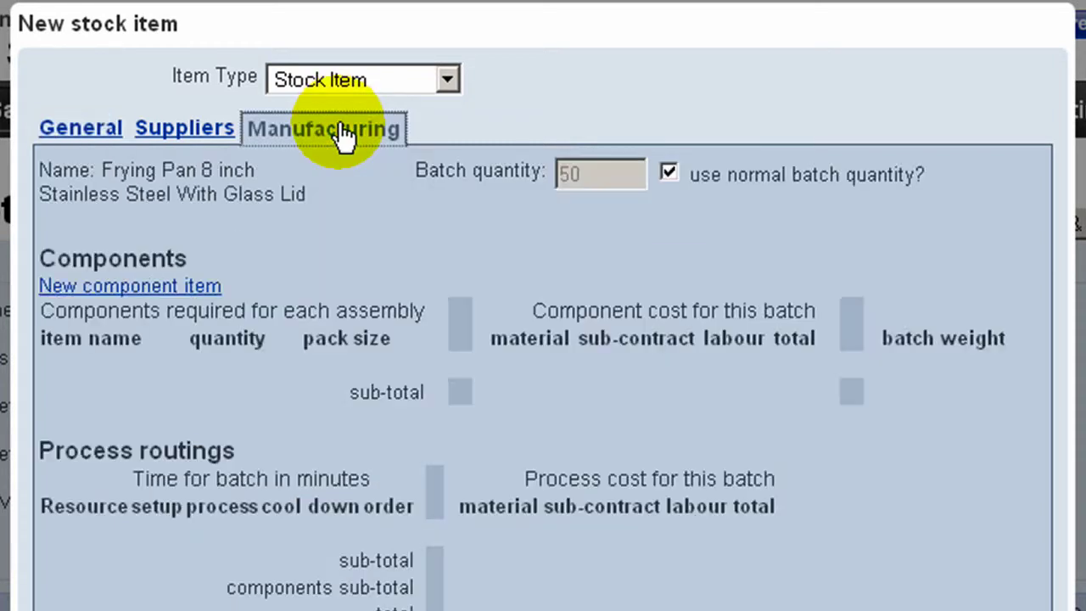
{"action": "left_click", "coordinate": [181, 287]}
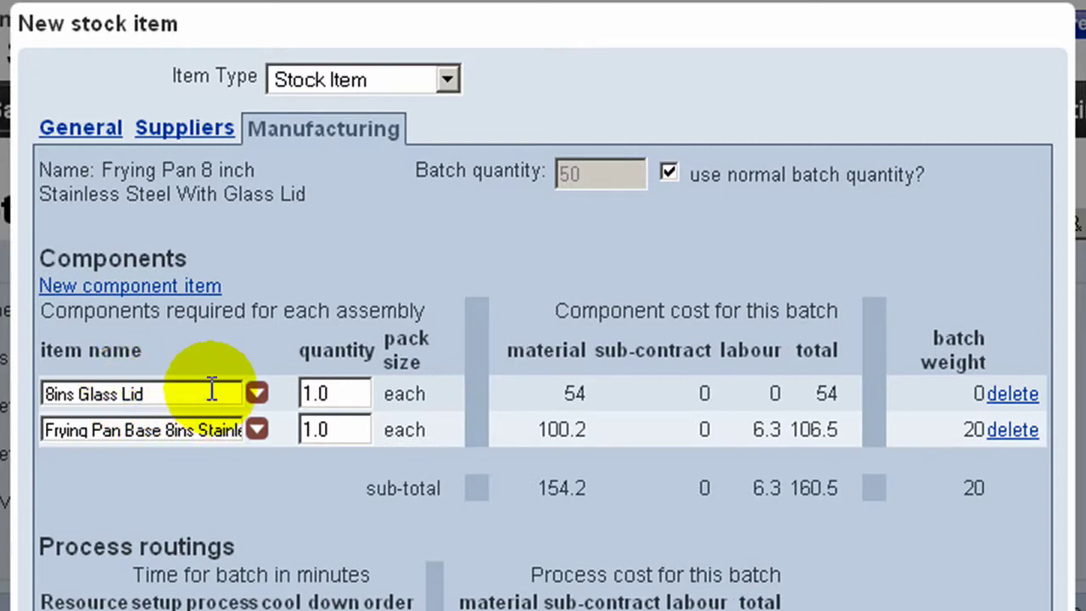
{"action": "scroll", "coordinate": [213, 394], "scroll_direction": "down", "scroll_amount": 5}
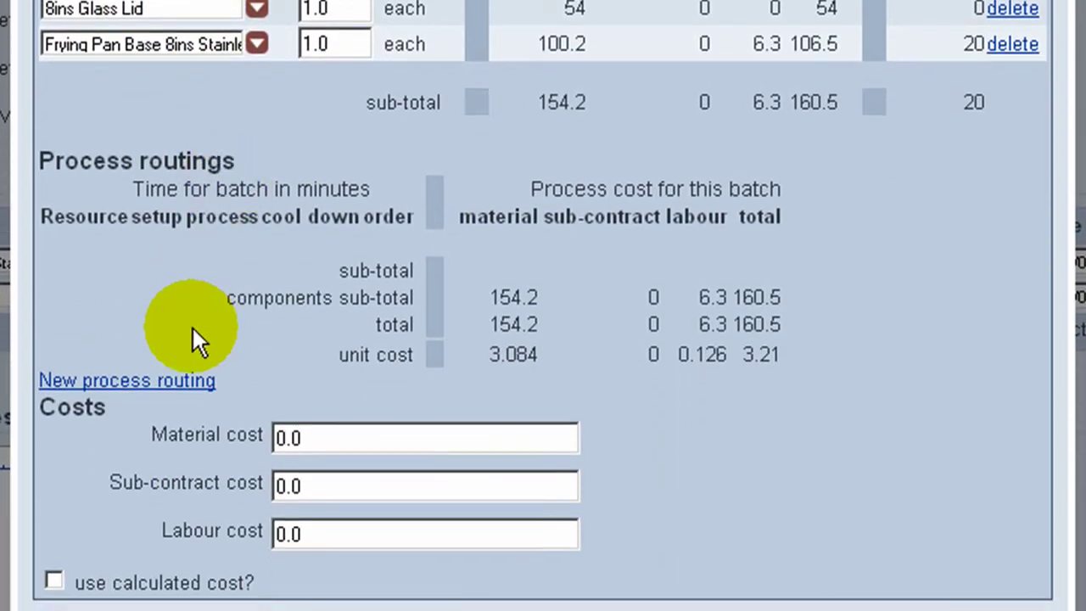
Add a 40-minute Final Assembly process routing and base costs on calculated cost.
{"action": "left_click", "coordinate": [174, 383]}
{"action": "left_click", "coordinate": [241, 247]}
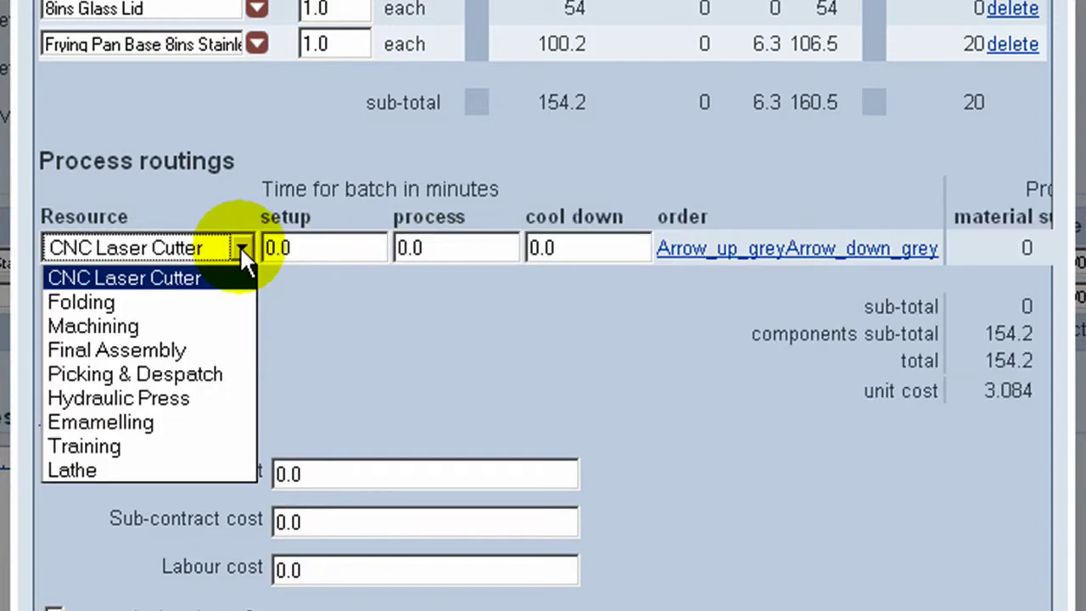
{"action": "left_click", "coordinate": [182, 351]}
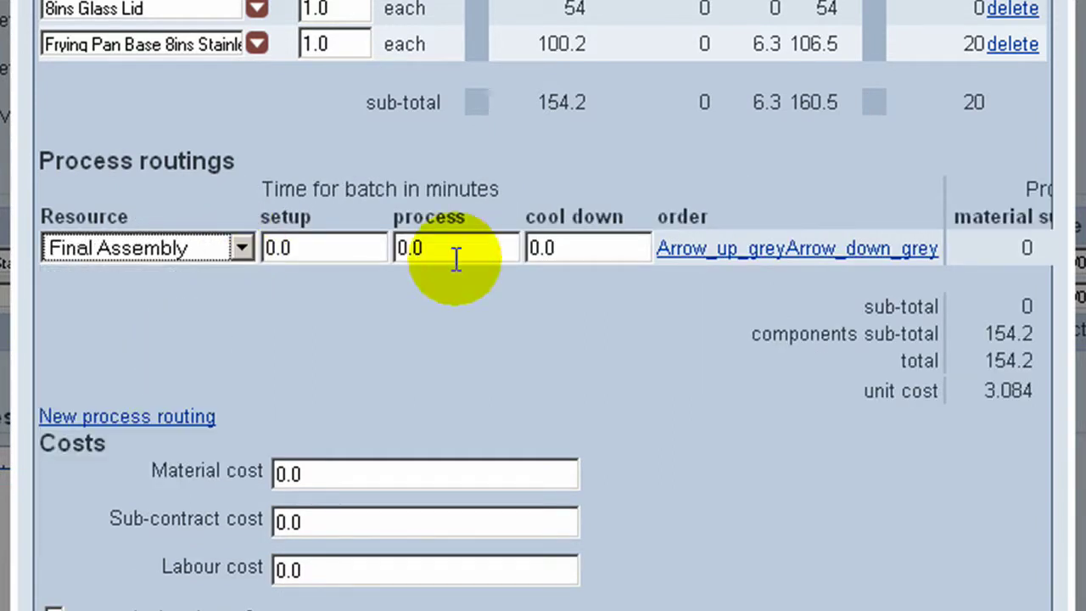
{"action": "left_click", "coordinate": [451, 248]}
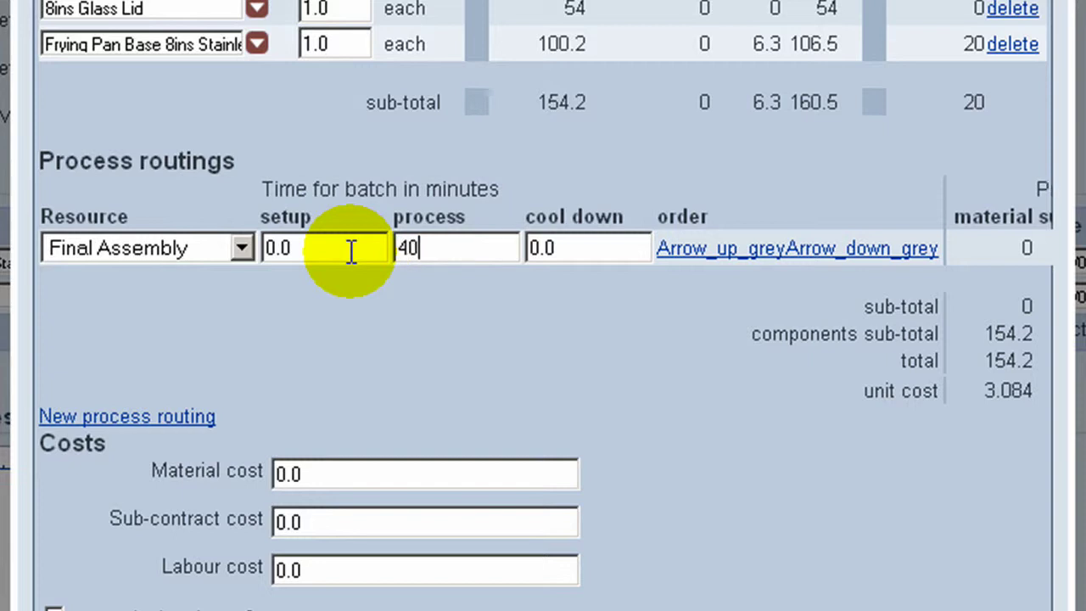
{"action": "scroll", "coordinate": [61, 580], "scroll_direction": "down", "scroll_amount": 1}
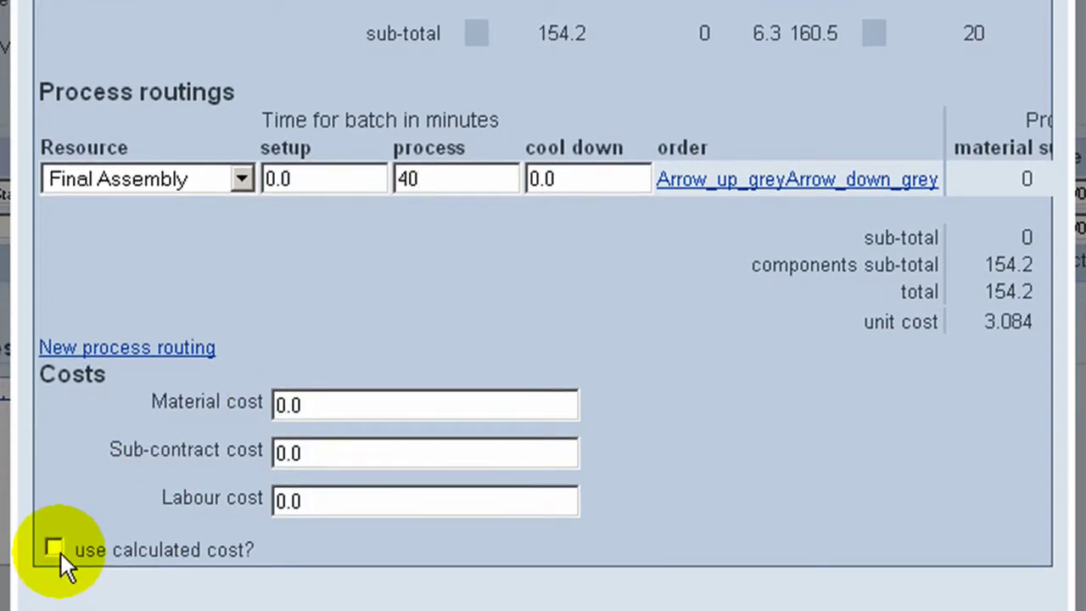
{"action": "left_click", "coordinate": [56, 550]}
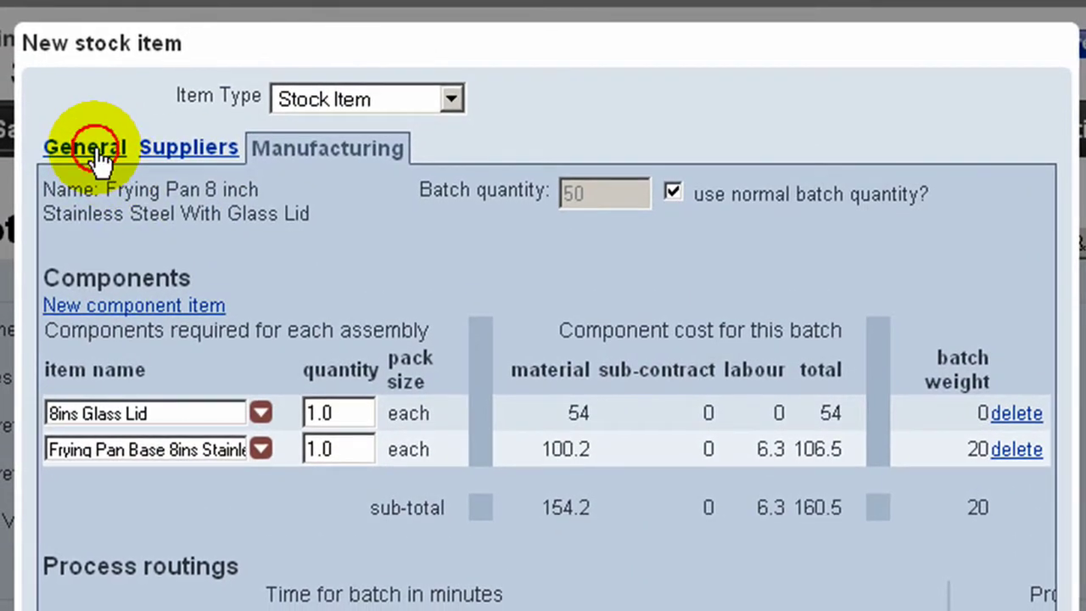
Enter a 6.55 list price on the General tab and save the new stock item.
{"action": "left_click", "coordinate": [94, 159]}
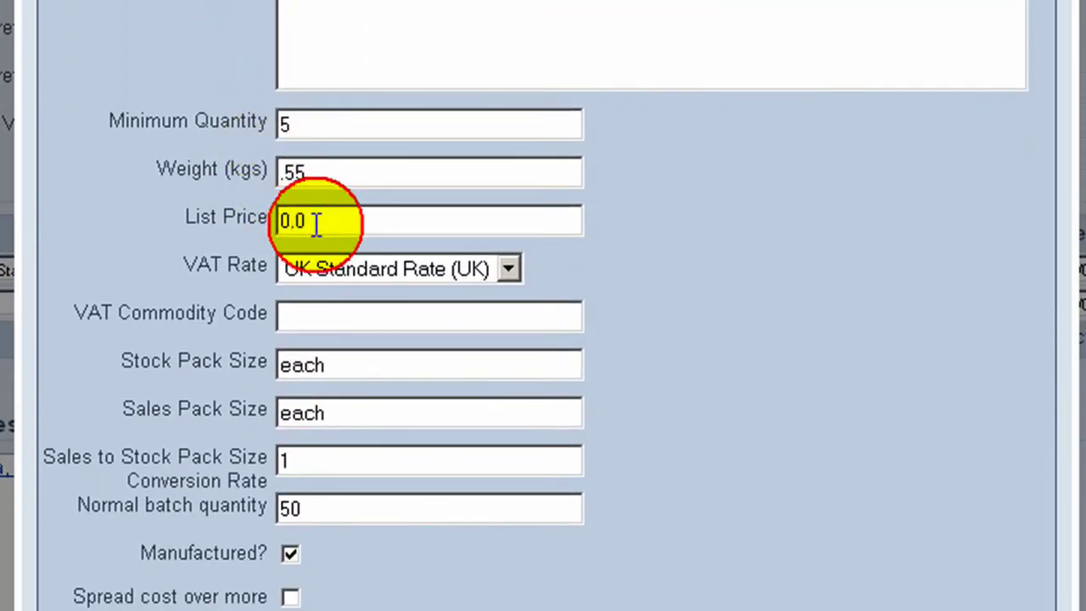
{"action": "left_click", "coordinate": [193, 222]}
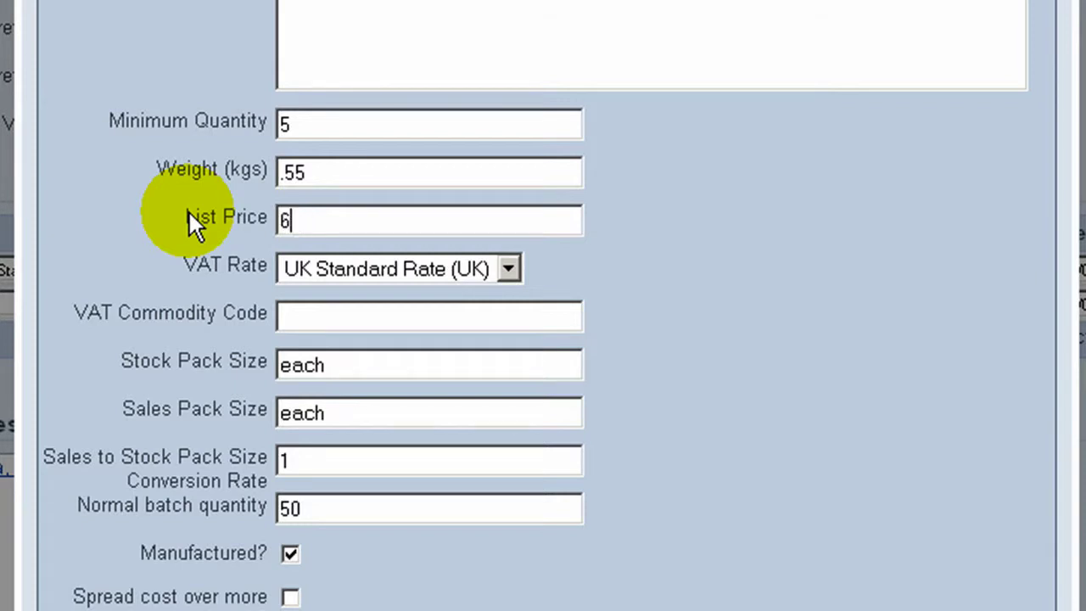
{"action": "type", "text": "6.55"}
{"action": "key", "text": "Escape"}
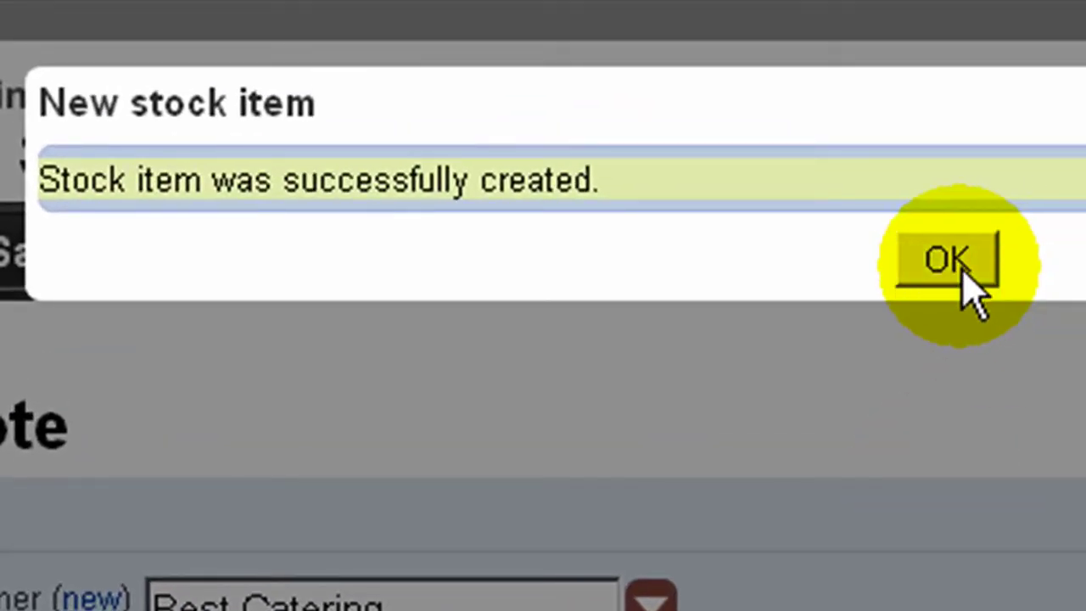
Dismiss the confirmation and put 100 Frying Pan 8 inch Stainless on line 2.
{"action": "left_click", "coordinate": [964, 271]}
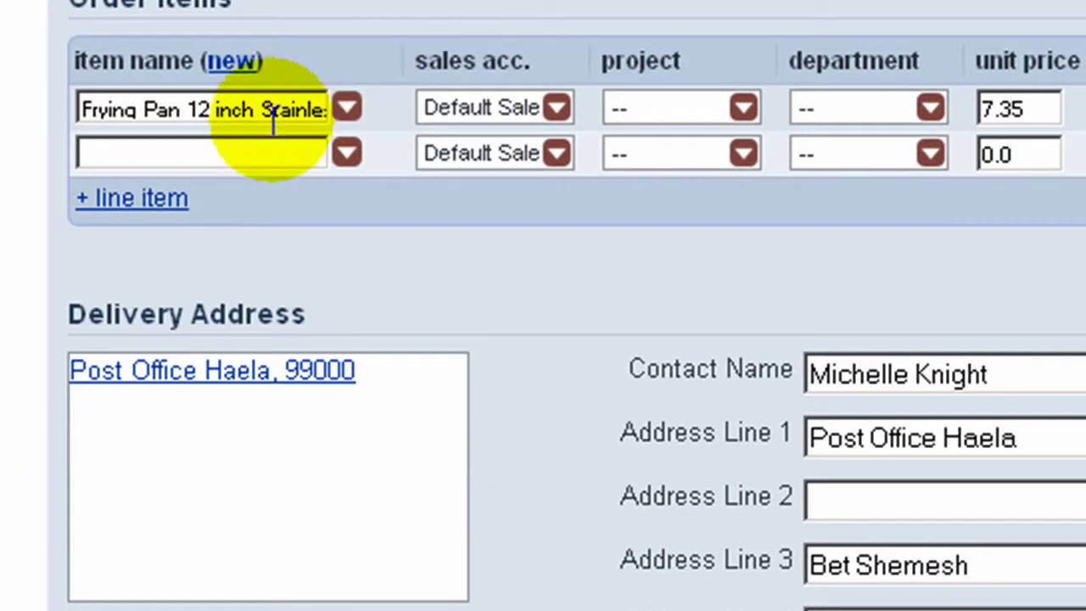
{"action": "left_click", "coordinate": [246, 152]}
{"action": "type", "text": "fr"}
{"action": "left_click", "coordinate": [280, 334]}
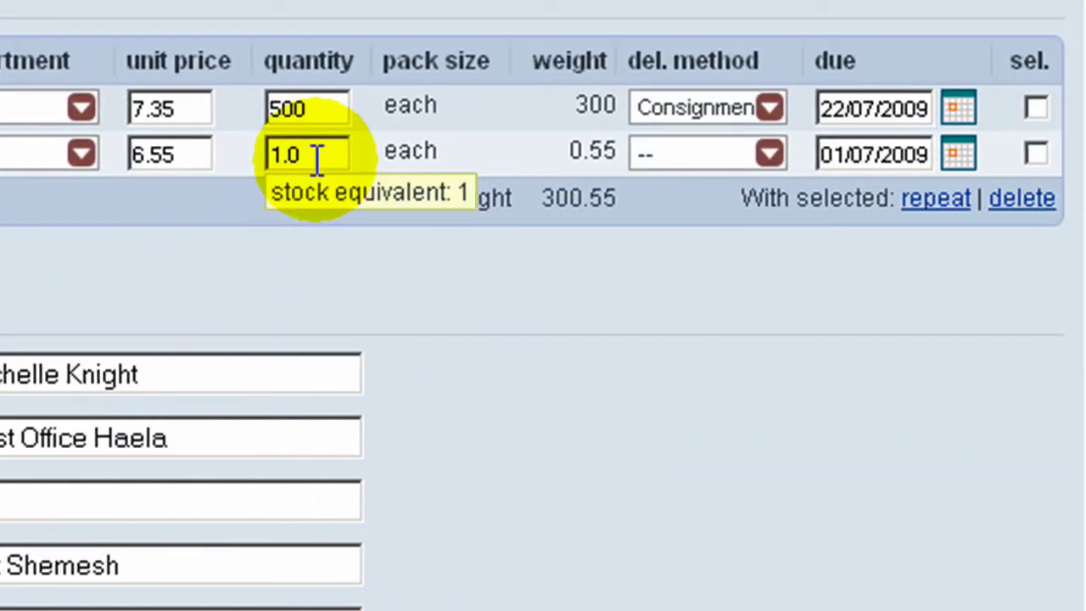
{"action": "left_click_drag", "start_coordinate": [316, 156], "coordinate": [265, 157]}
{"action": "type", "text": "100"}
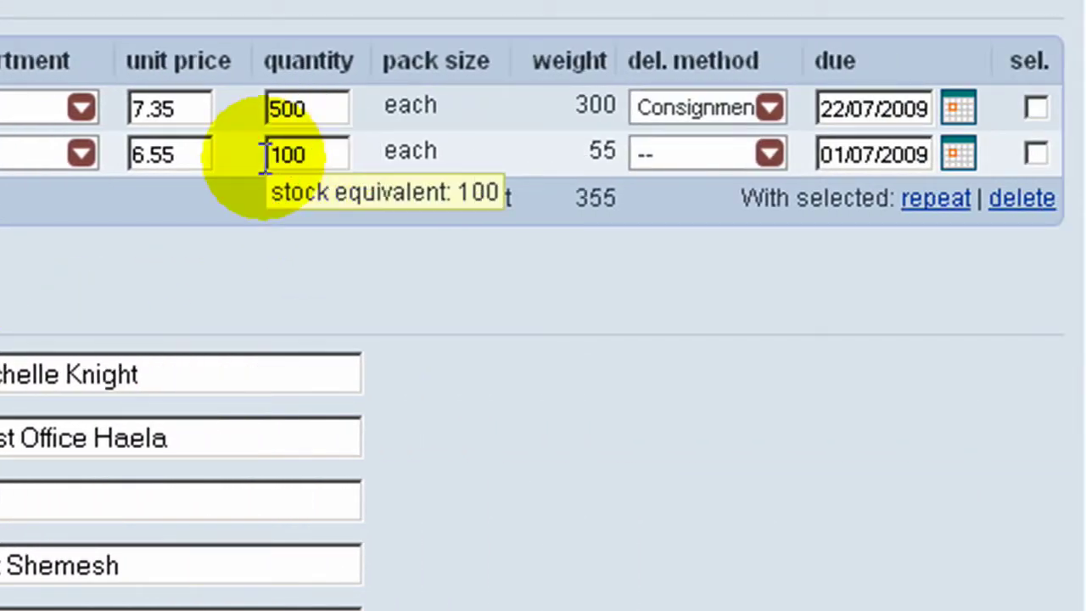
Set line 2's delivery method to Consignment and its due date to 22/07/2009.
{"action": "left_click", "coordinate": [708, 153]}
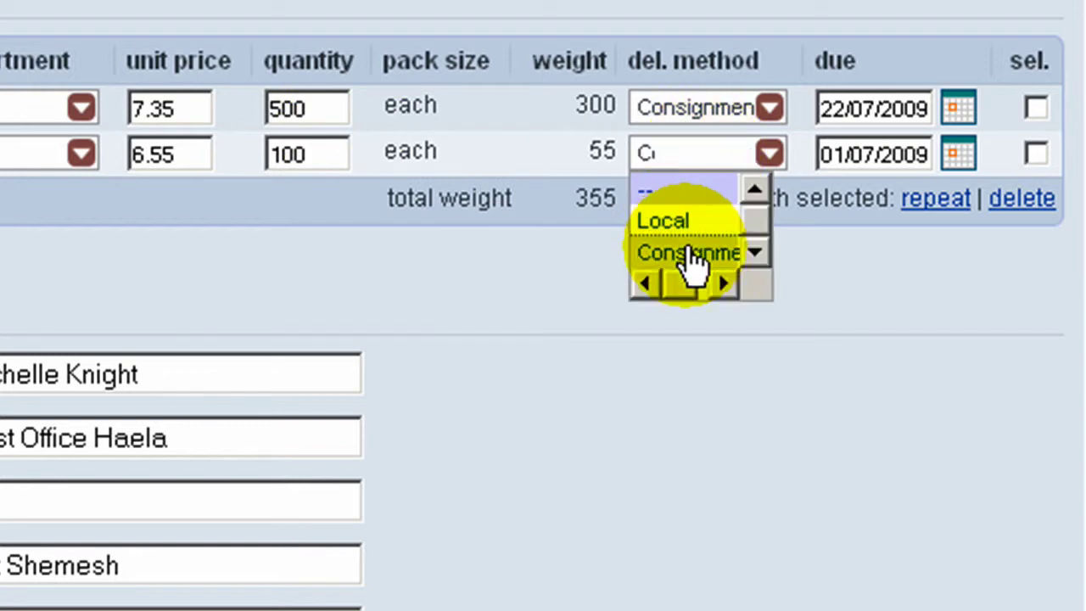
{"action": "left_click", "coordinate": [686, 252]}
{"action": "left_click", "coordinate": [957, 156]}
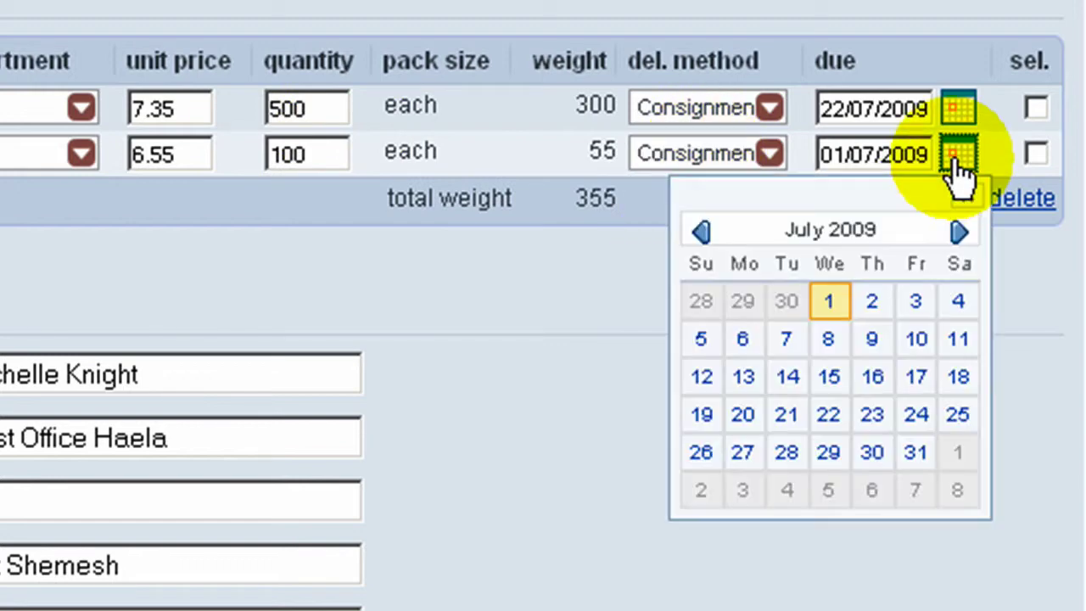
{"action": "left_click", "coordinate": [830, 416]}
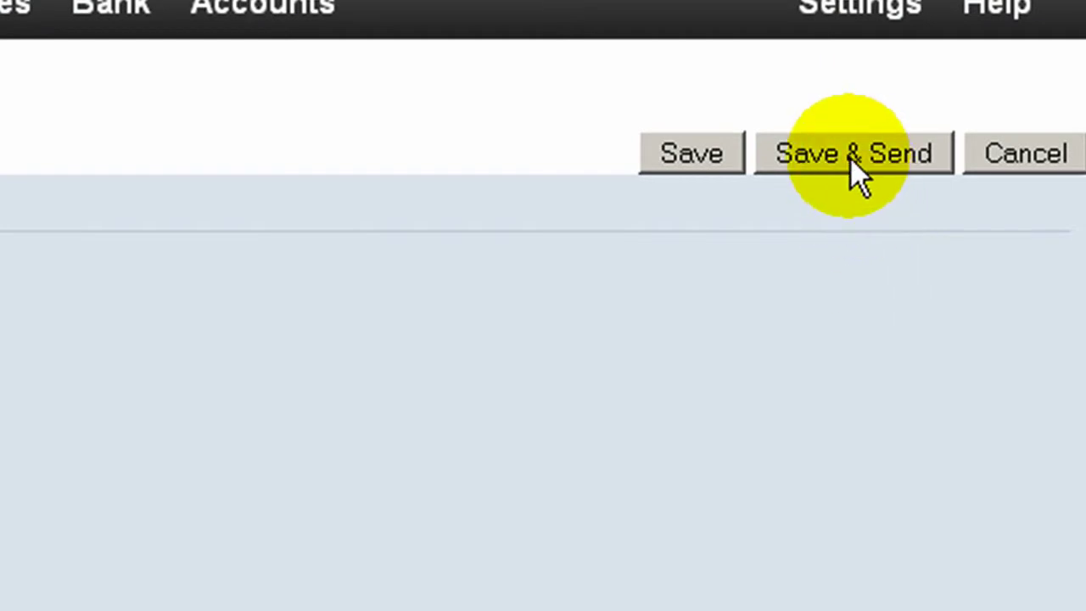
Save the quote and choose email instead of print for sending it.
{"action": "left_click", "coordinate": [852, 159]}
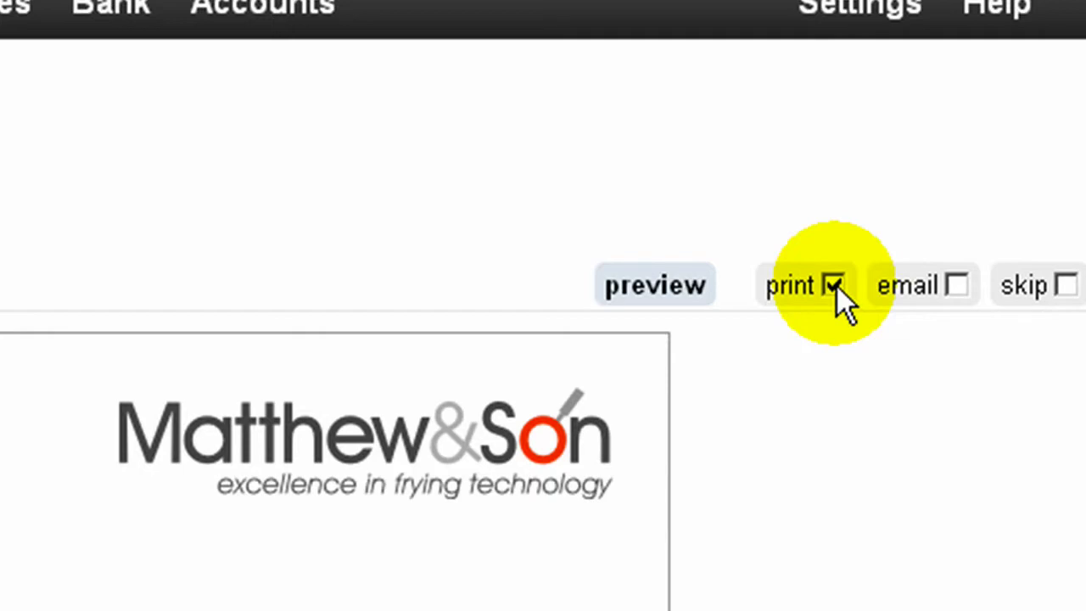
{"action": "left_click", "coordinate": [833, 286]}
{"action": "left_click", "coordinate": [958, 286]}
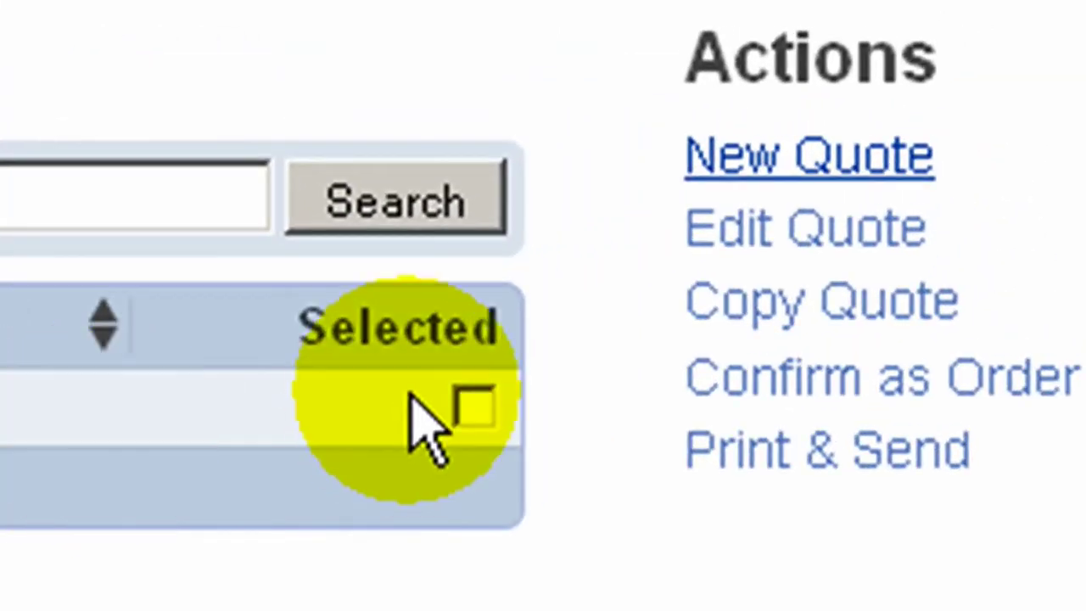
Edit QU-00002, change line 2's unit price from 6.55 to 6.50, and update and send.
{"action": "left_click", "coordinate": [473, 407]}
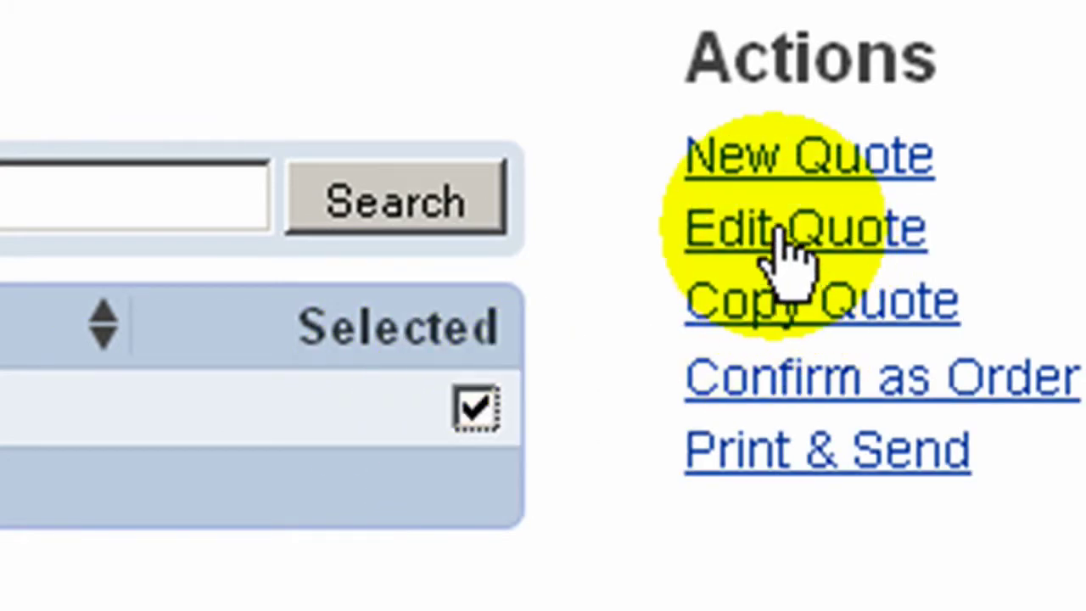
{"action": "left_click", "coordinate": [787, 244]}
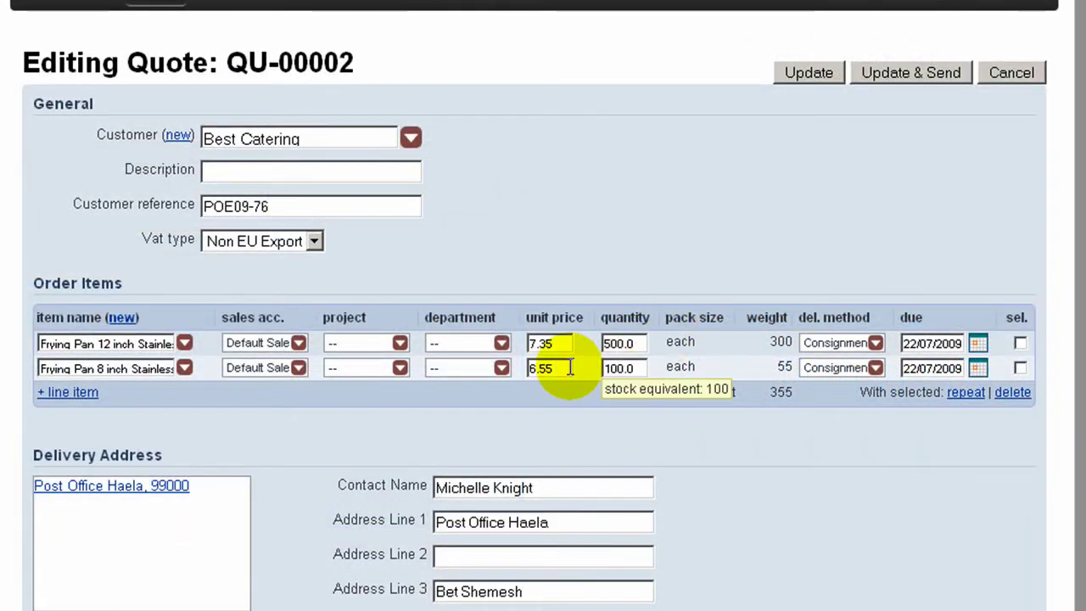
{"action": "left_click", "coordinate": [571, 367]}
{"action": "key", "text": "BackSpace"}
{"action": "type", "text": "0"}
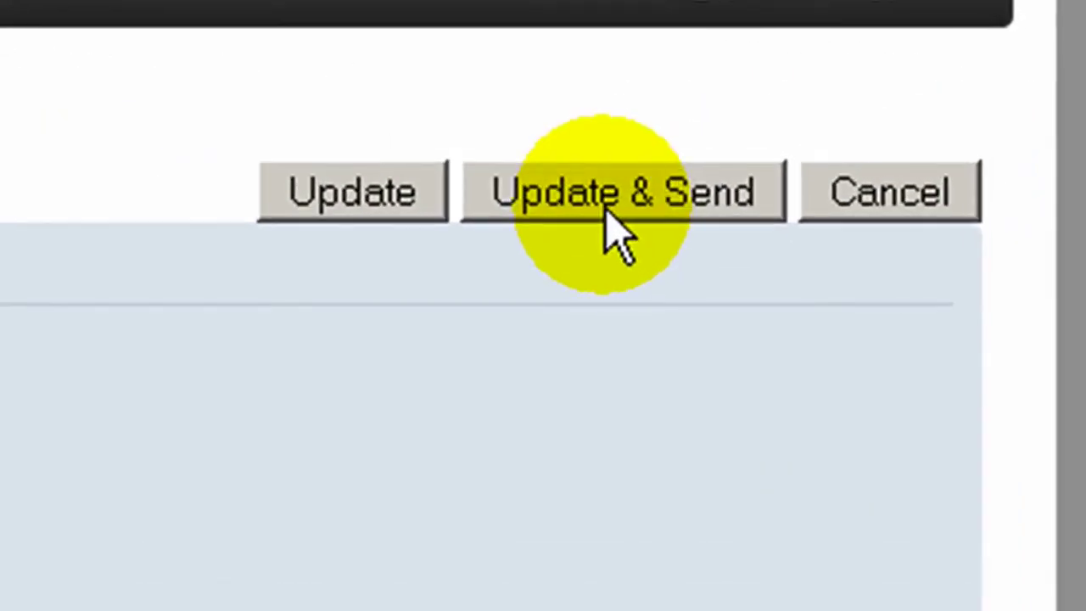
{"action": "left_click", "coordinate": [606, 214]}
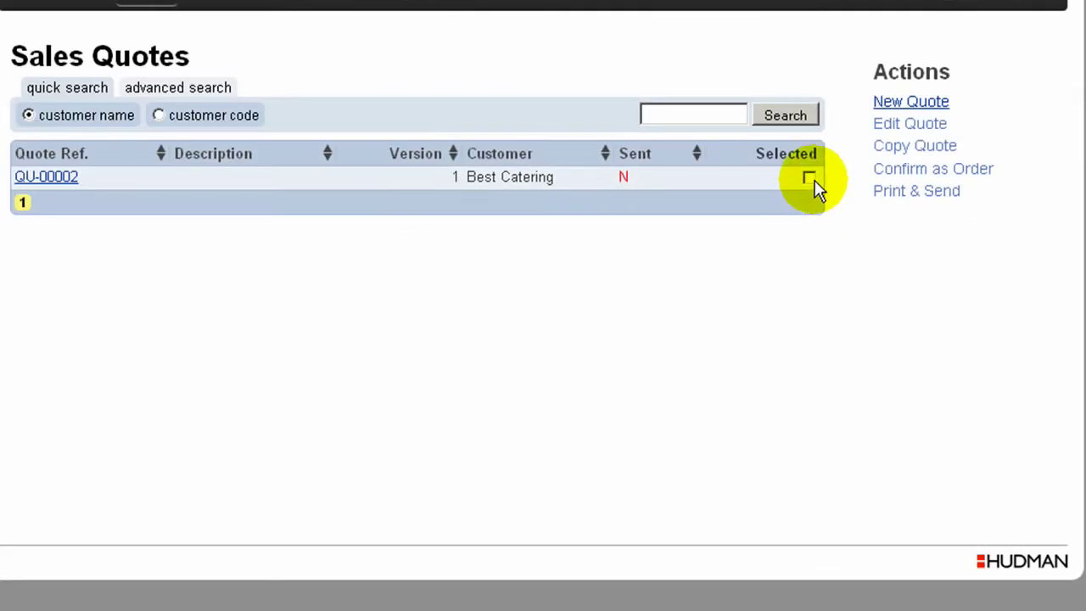
Confirm QU-00002 as sales order 1 for Best Catering, then open the Sales menu.
{"action": "left_click", "coordinate": [810, 179]}
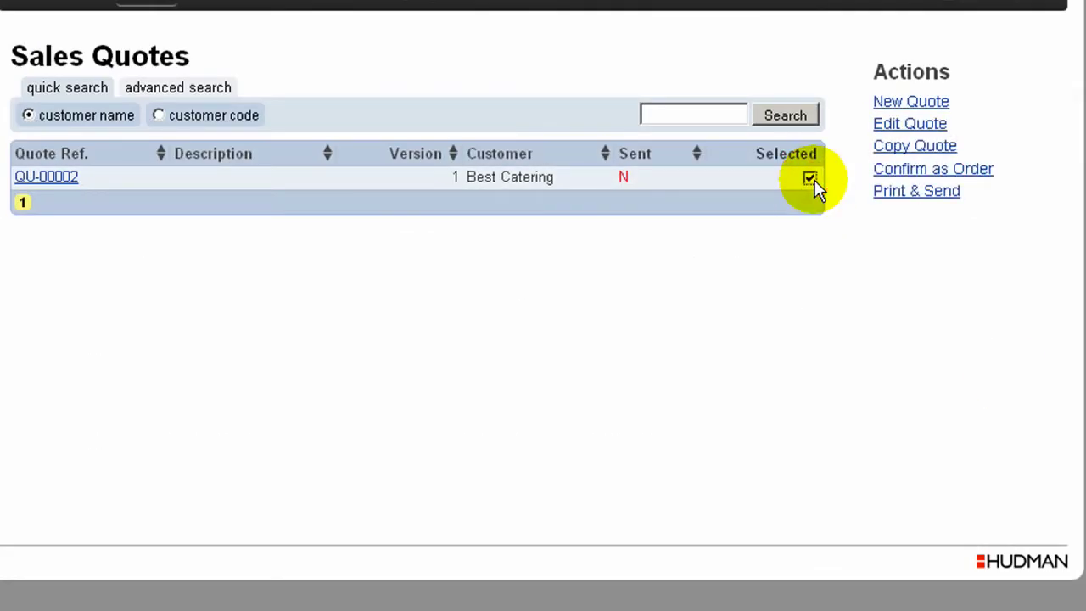
{"action": "left_click", "coordinate": [918, 173]}
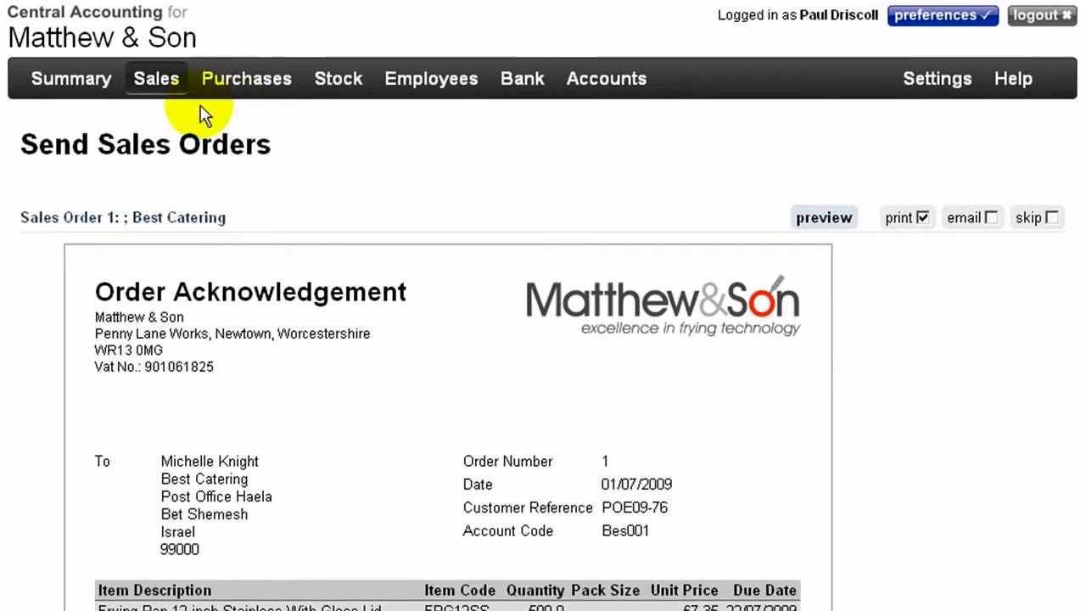
{"action": "left_click", "coordinate": [157, 62]}
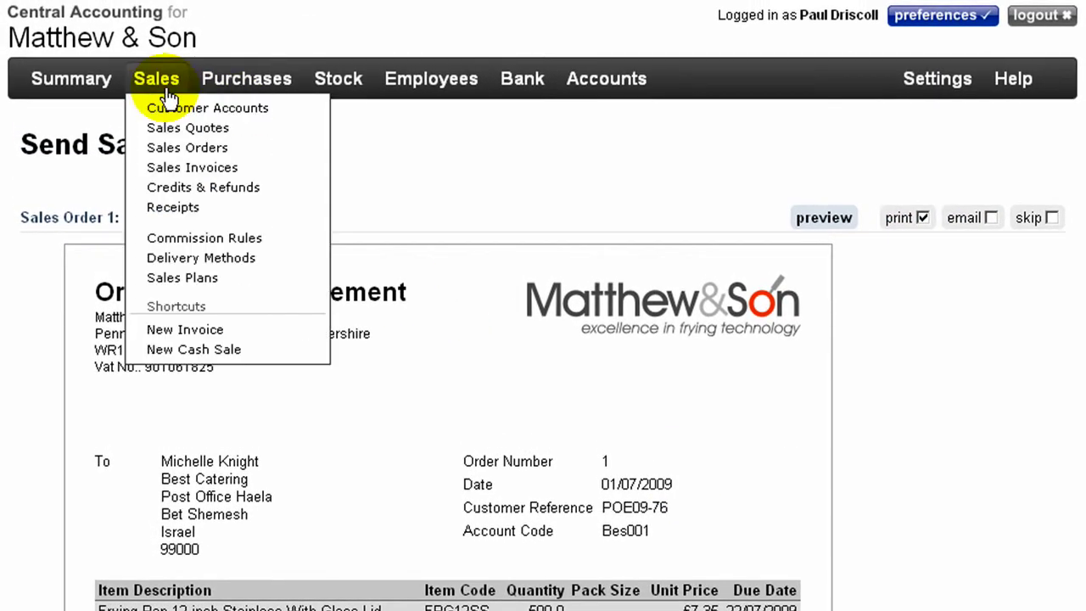
Open Best Catering's sales order 1, created from quote QU-00002, for editing.
{"action": "left_click", "coordinate": [175, 153]}
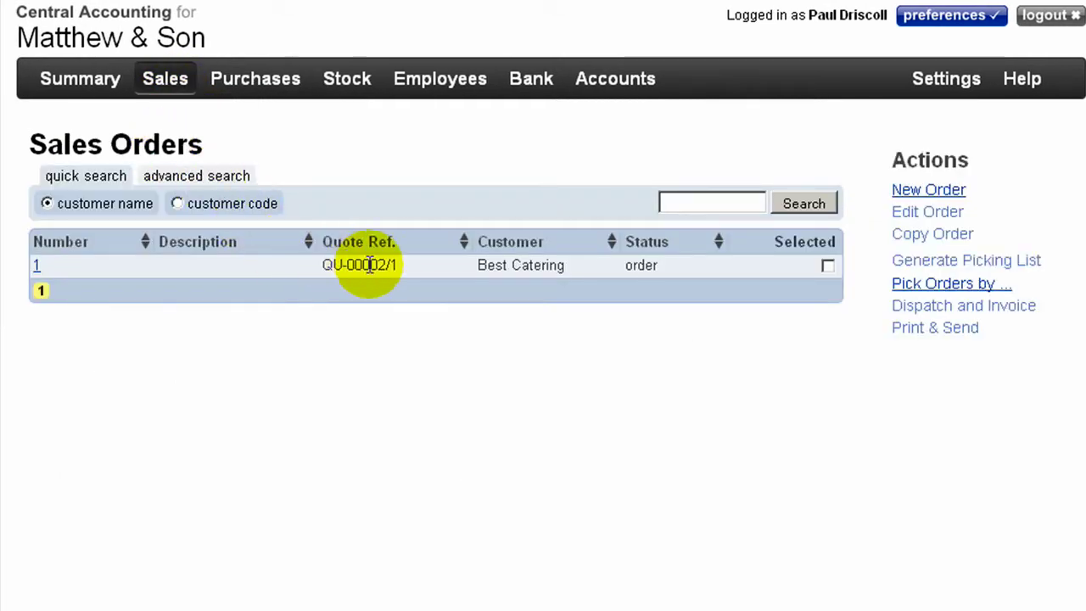
{"action": "left_click", "coordinate": [828, 267]}
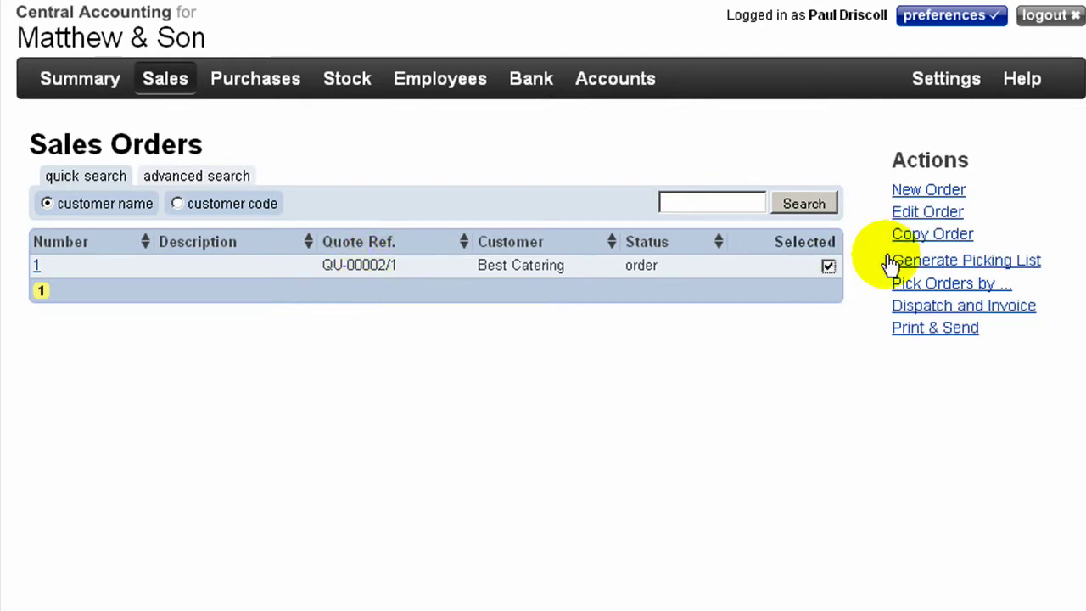
{"action": "left_click", "coordinate": [943, 216]}
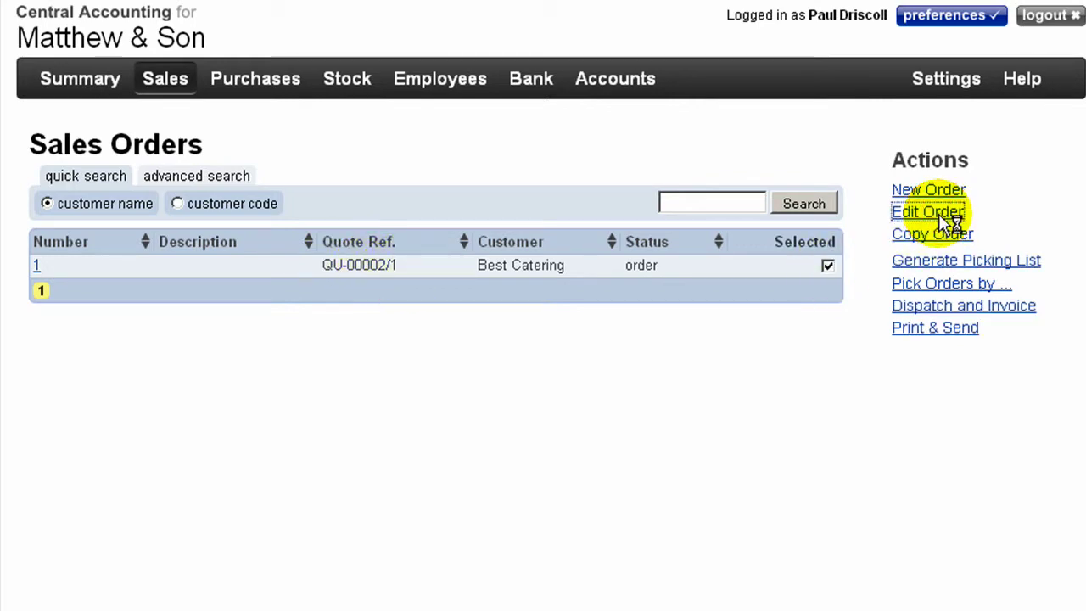